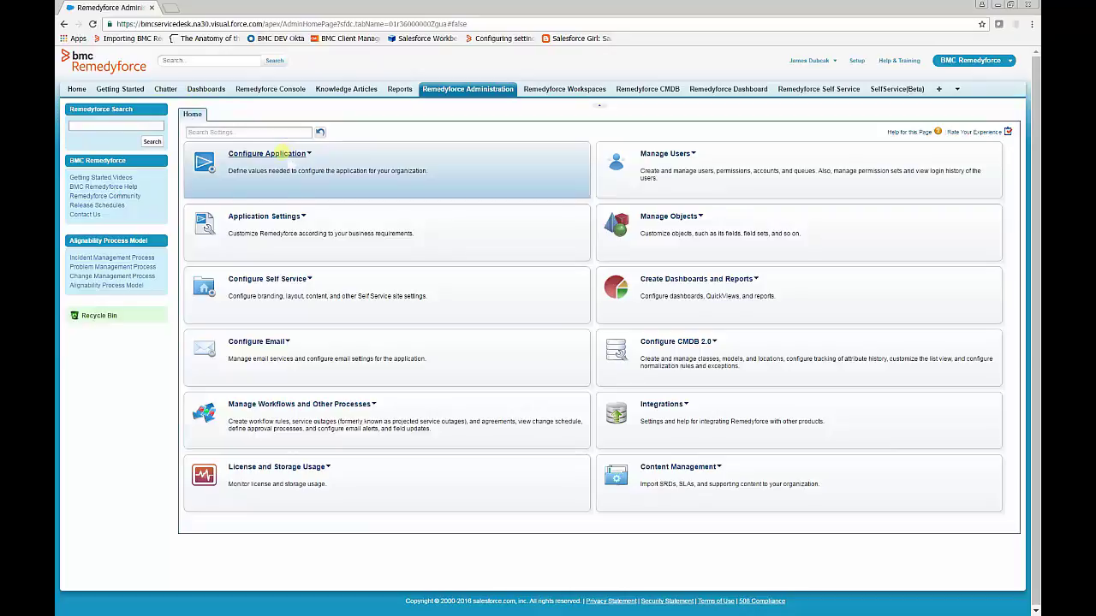
Create a new request definition titled 'Application Request' under Configure Application > Request Definitions
left_click(281, 153)
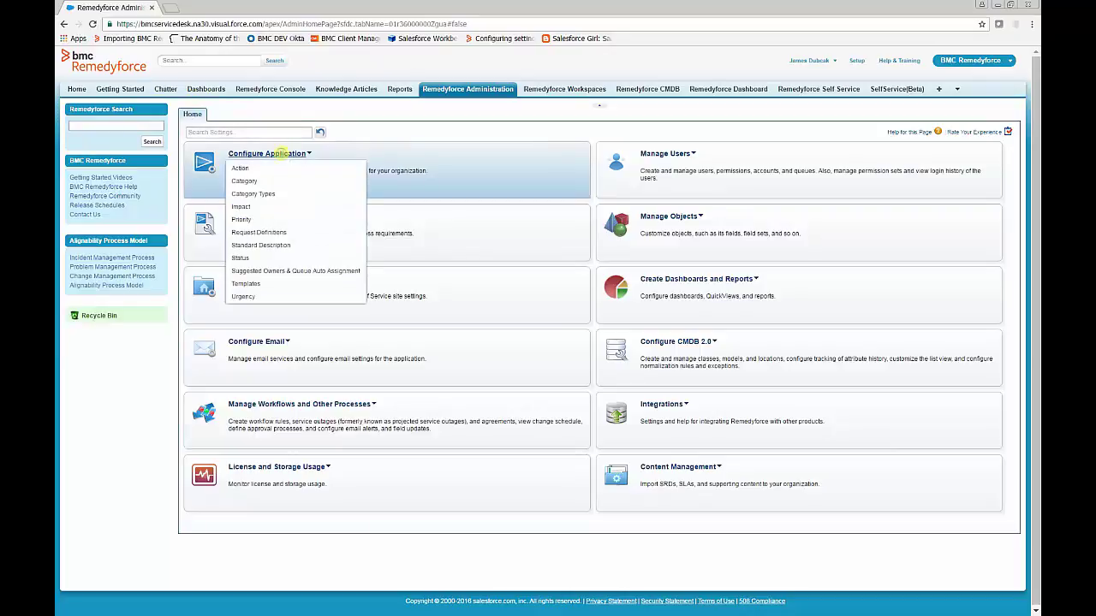
left_click(259, 232)
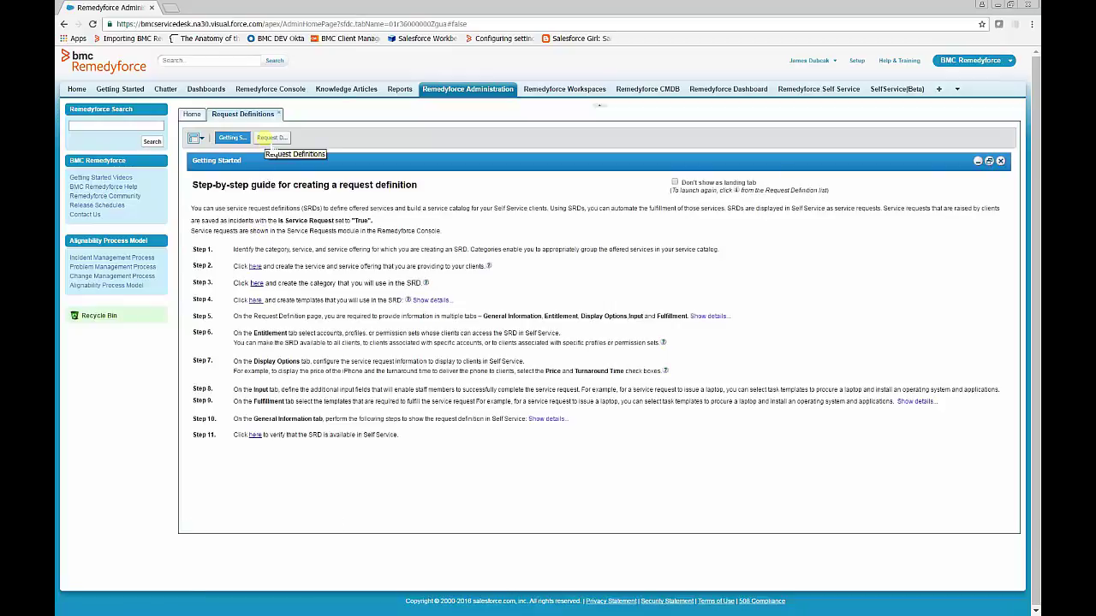
left_click(273, 138)
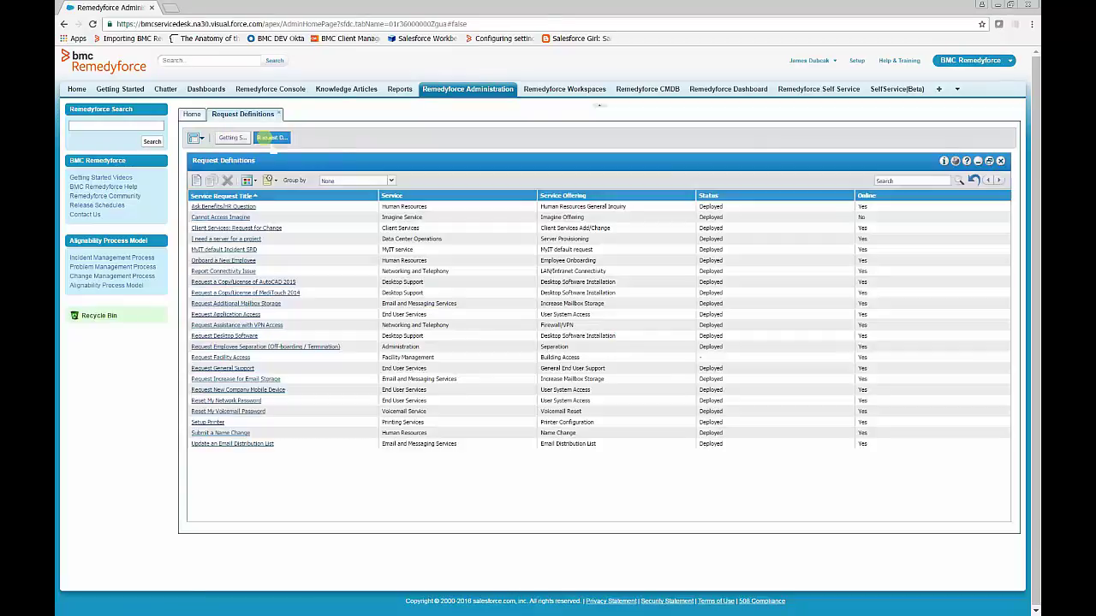
left_click(195, 182)
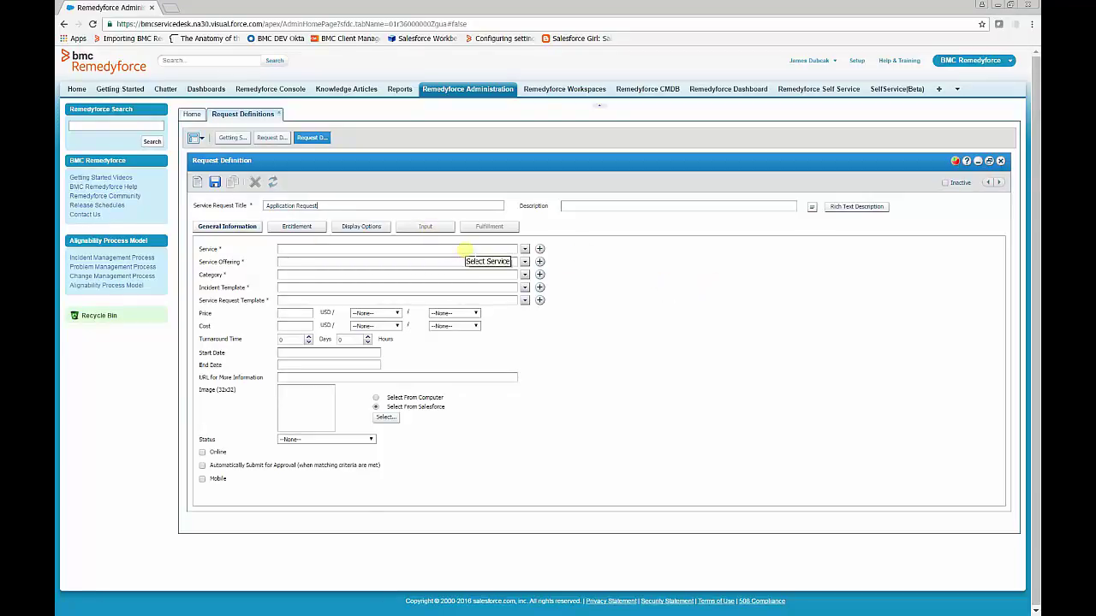
Set Service to End User Services and Service Offering to User System Access using the lookups
left_click(525, 250)
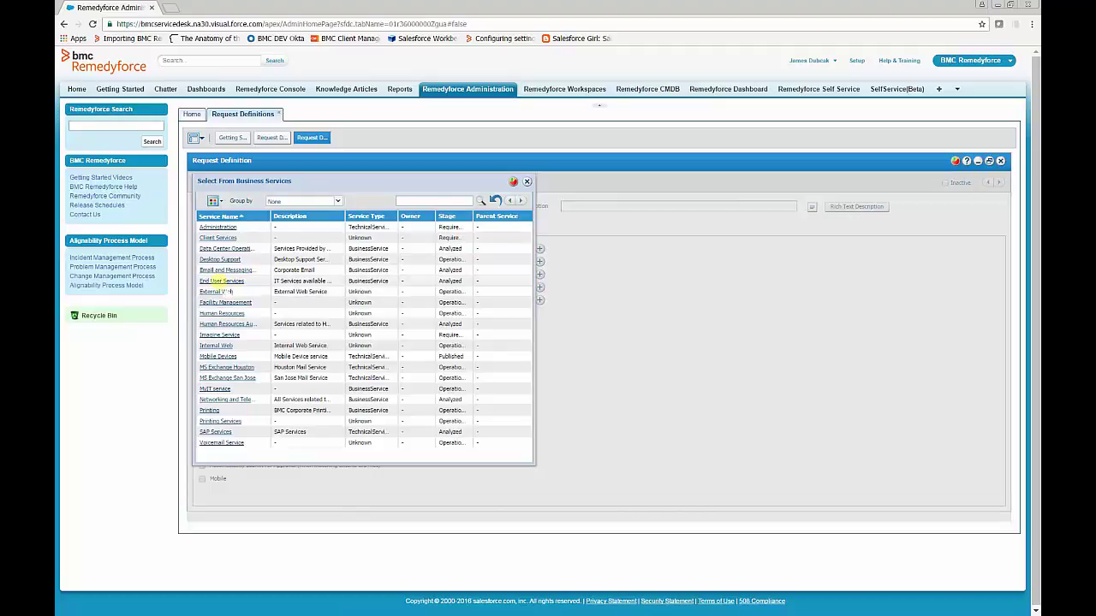
left_click(221, 281)
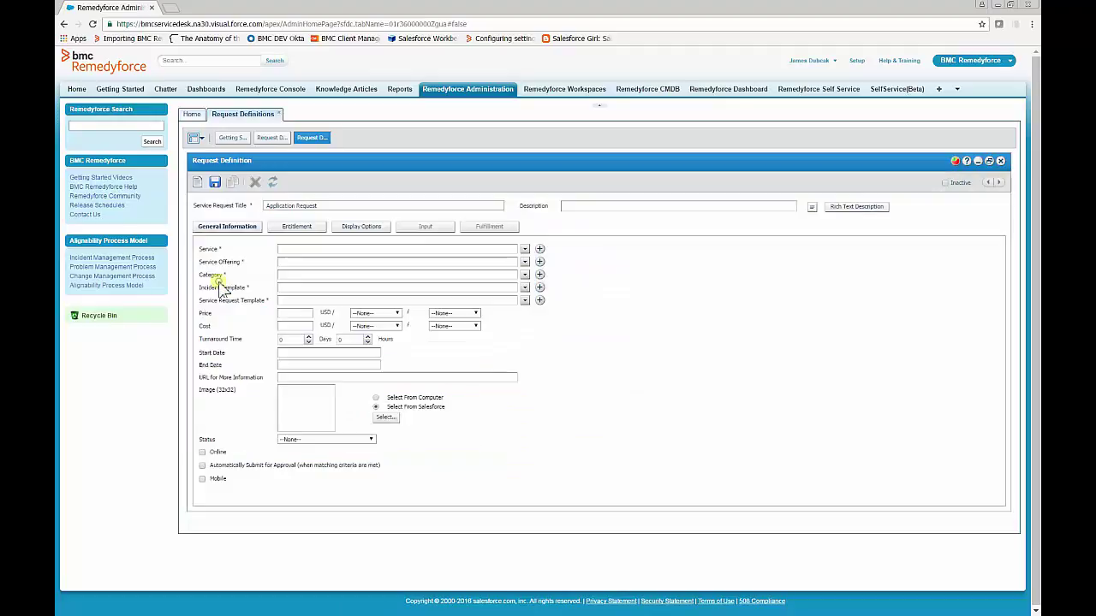
left_click(522, 264)
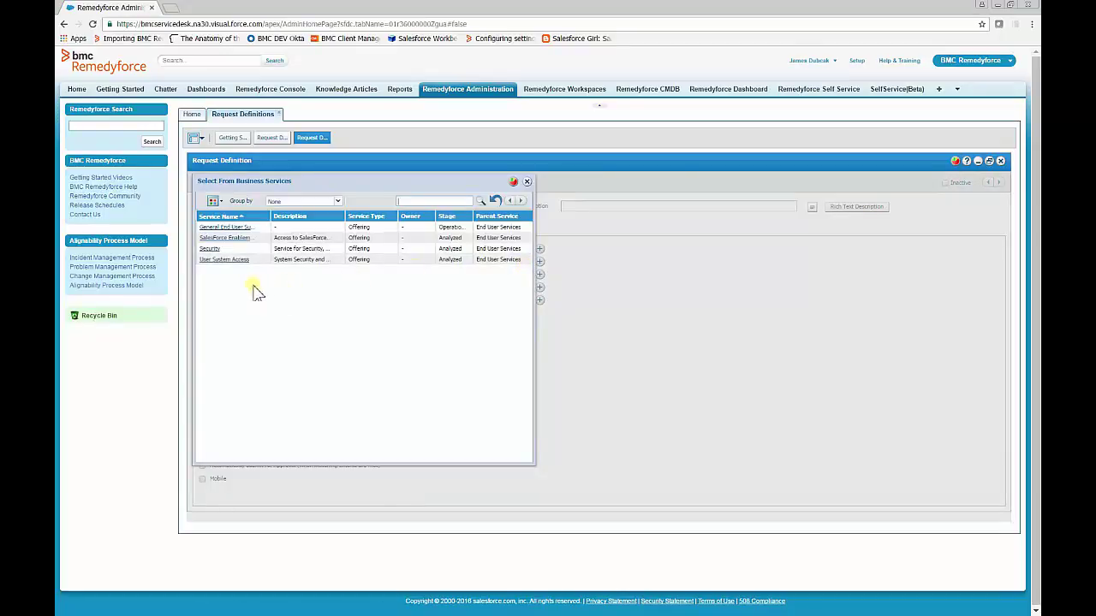
left_click(219, 263)
left_click(214, 260)
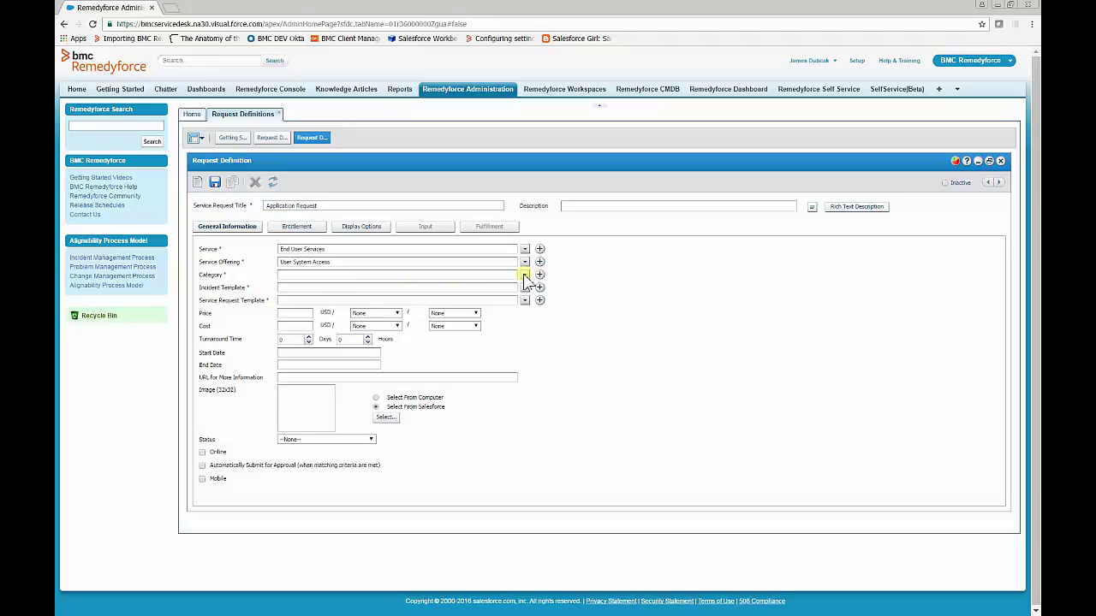
Search the category lookup for 'Application' and set the category to Application Access
left_click(525, 276)
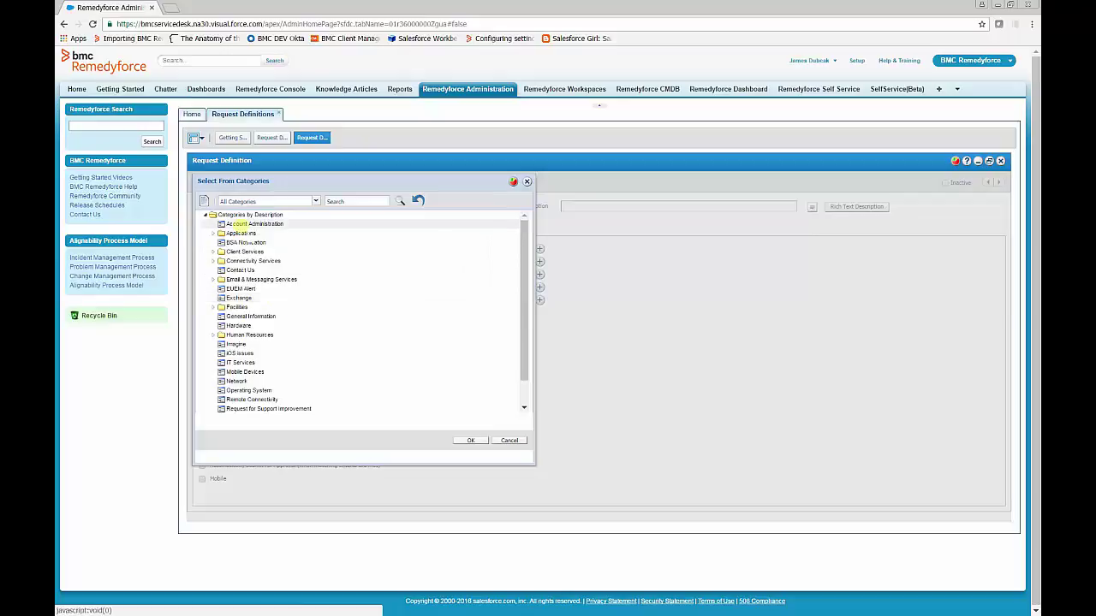
left_click(349, 199)
type("Appl")
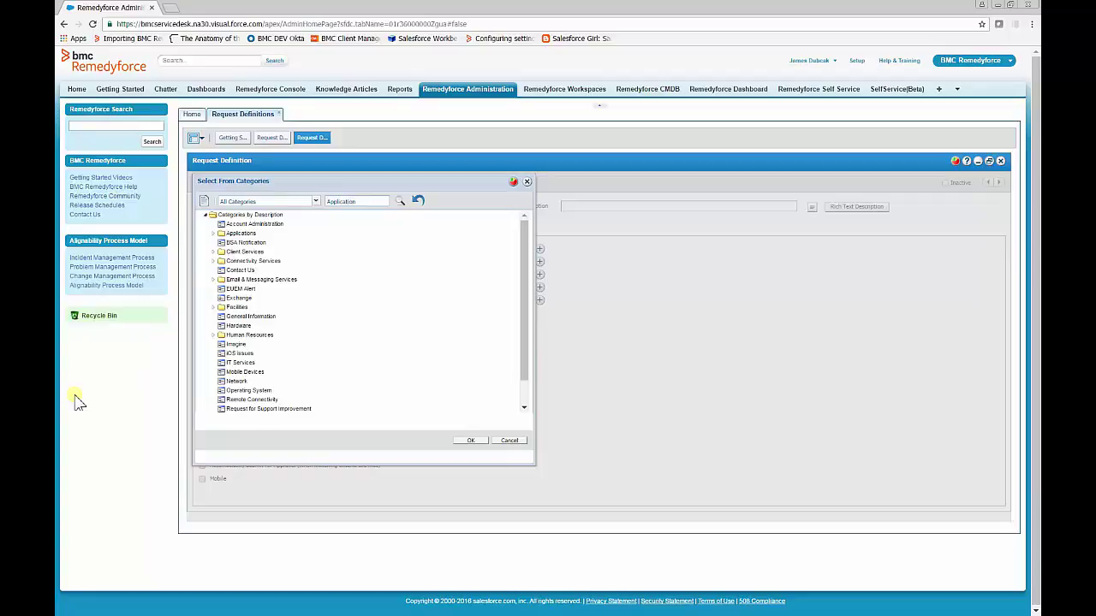
type("ication")
key("Return")
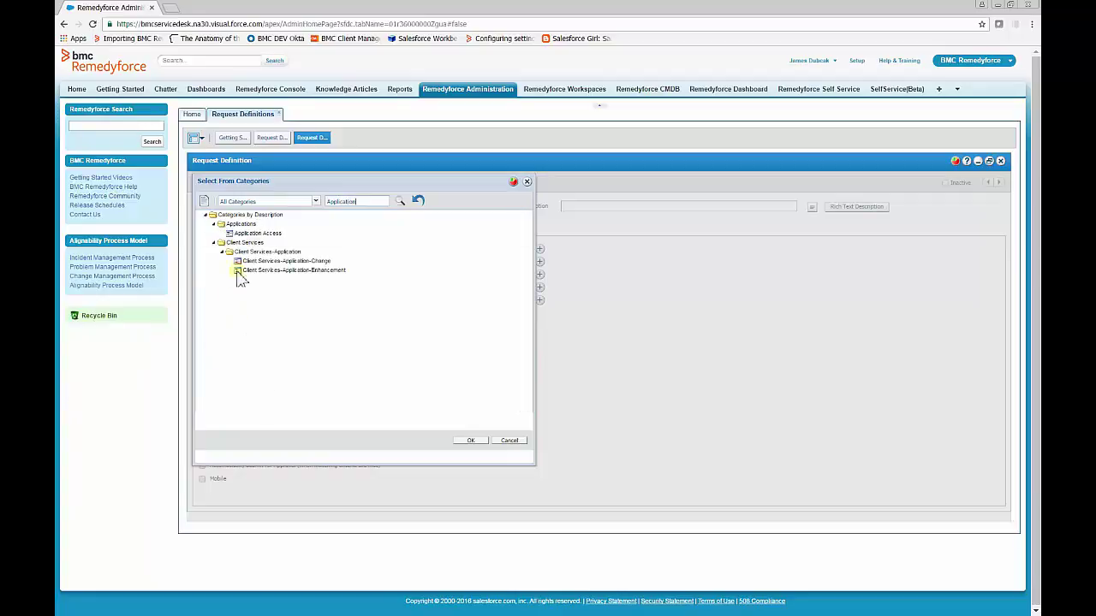
left_click(243, 233)
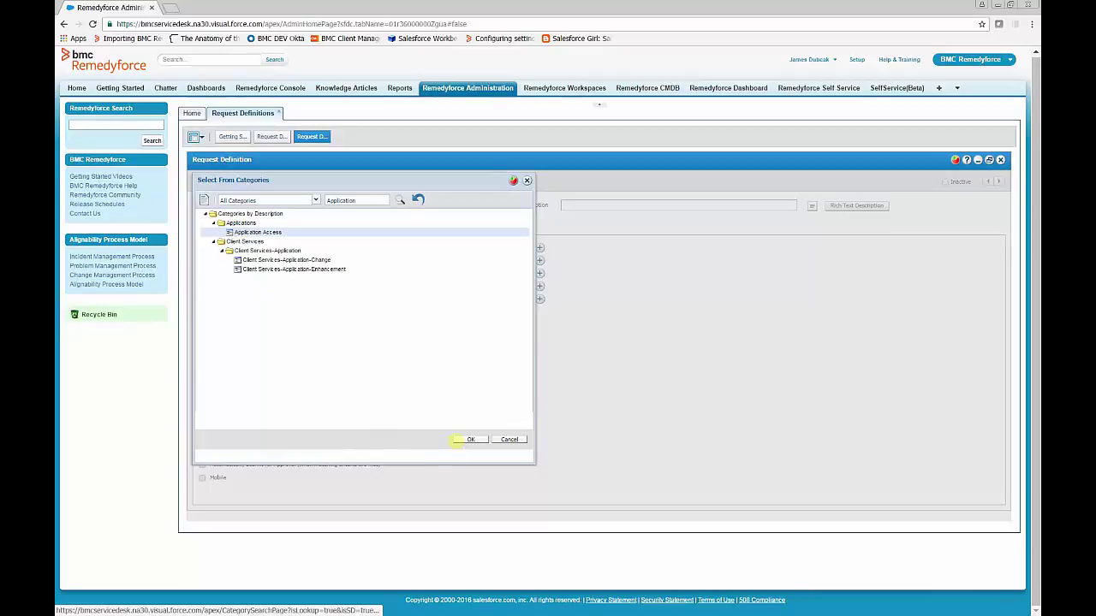
left_click(459, 440)
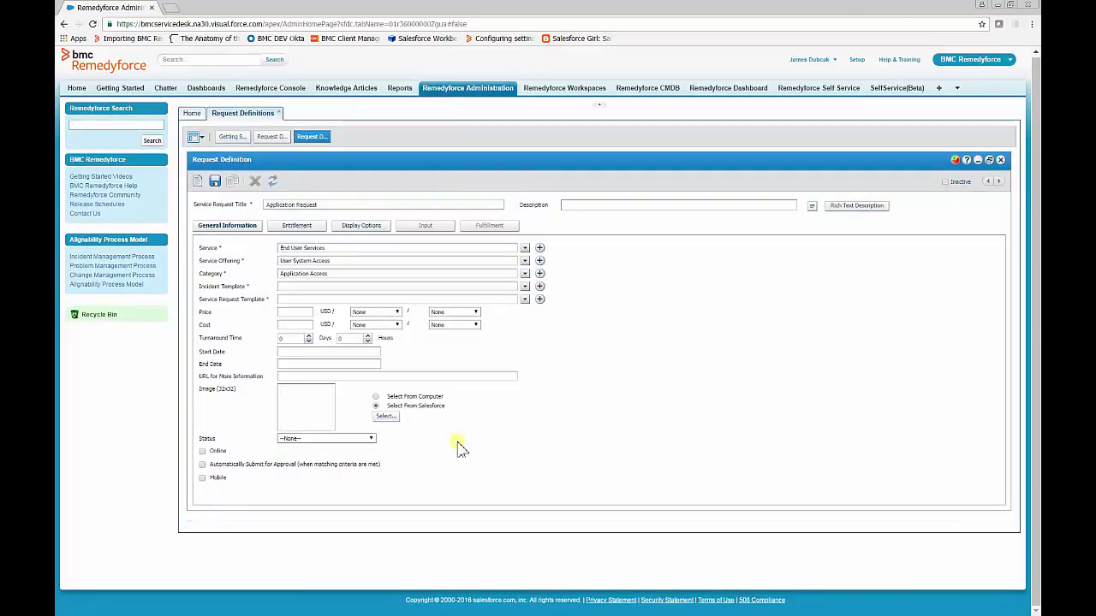
Set the incident template to Application Access Request - SR and the service request template to Application Access Request - RD
left_click(523, 287)
type("applic")
left_click(482, 201)
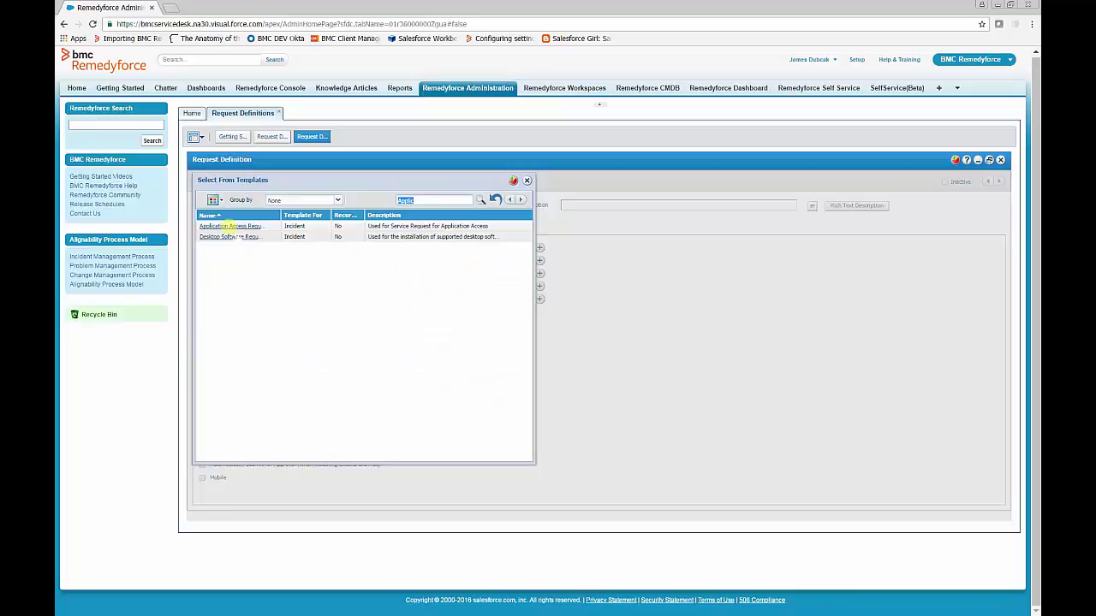
double_click(230, 226)
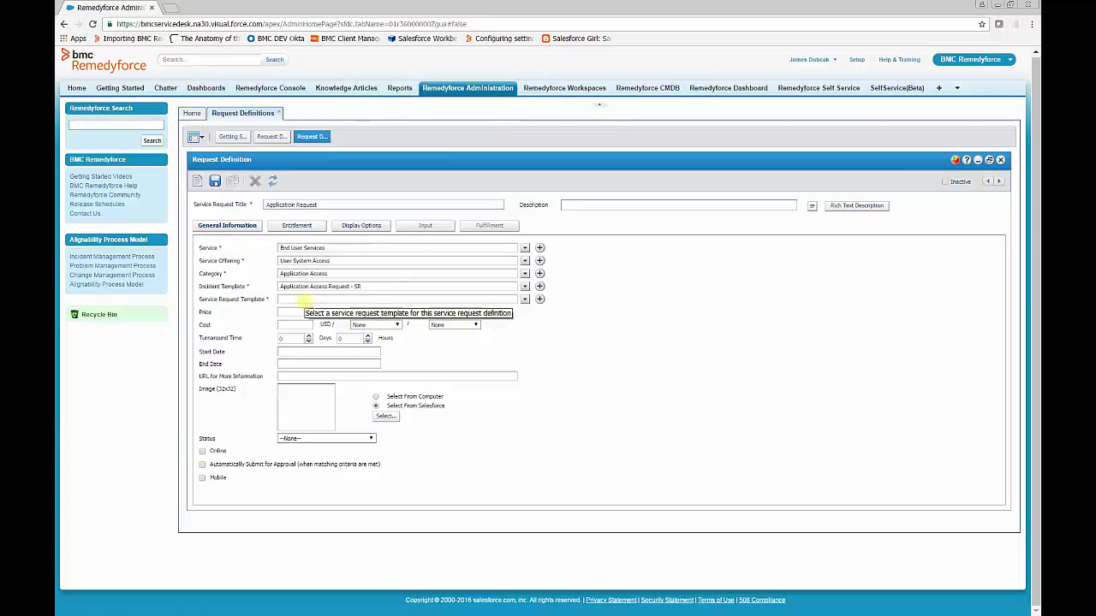
left_click_drag(199, 301, 265, 308)
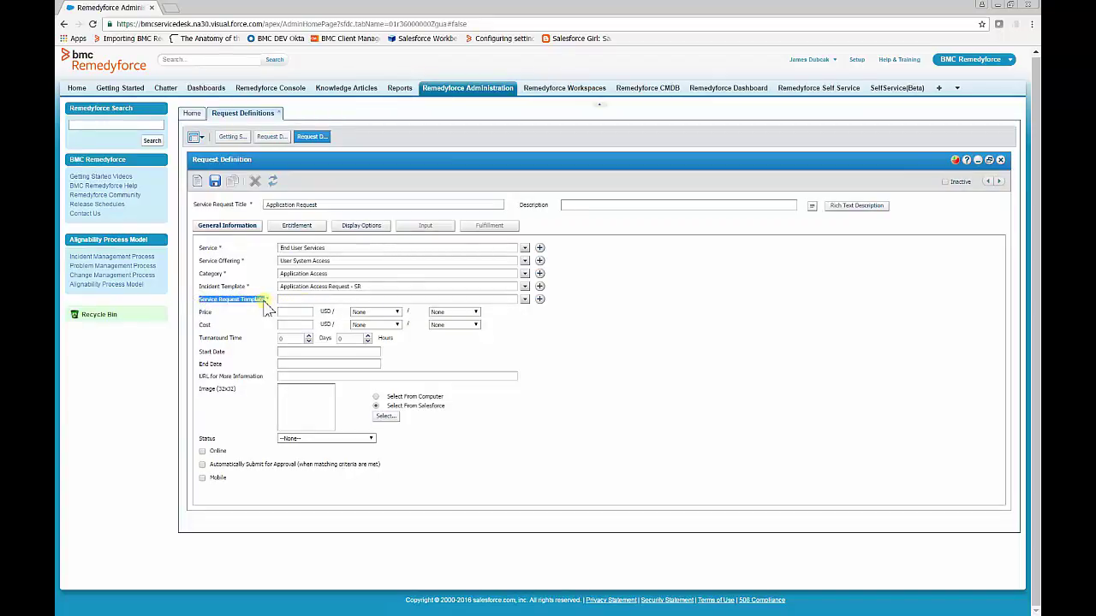
left_click(524, 300)
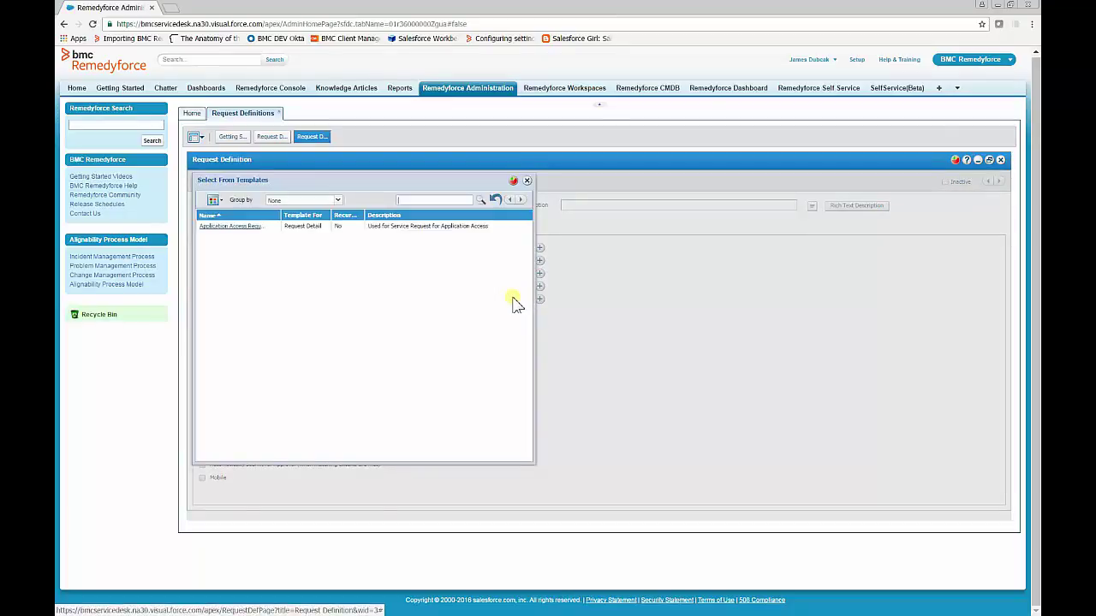
double_click(230, 227)
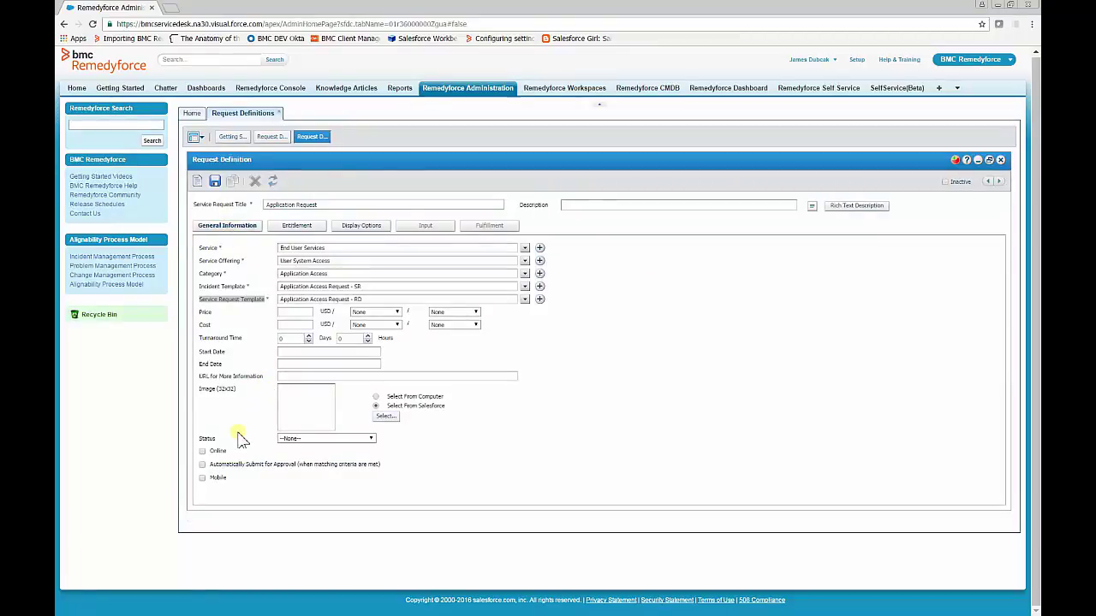
Set availability from 7 October 2016 to 31 October 2021 and mark the request Online
left_click(289, 352)
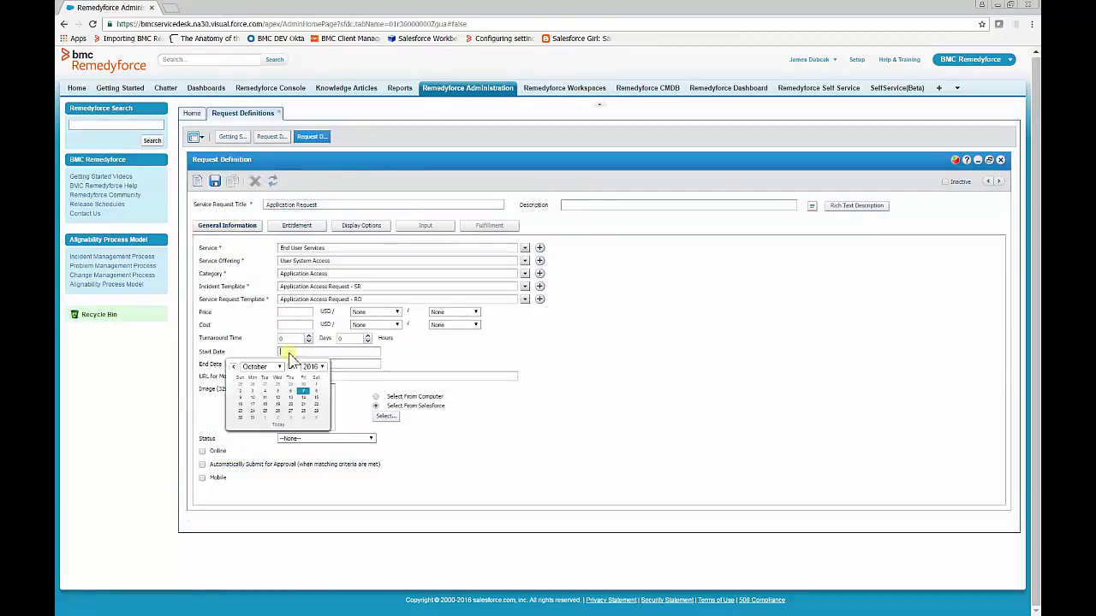
left_click(303, 391)
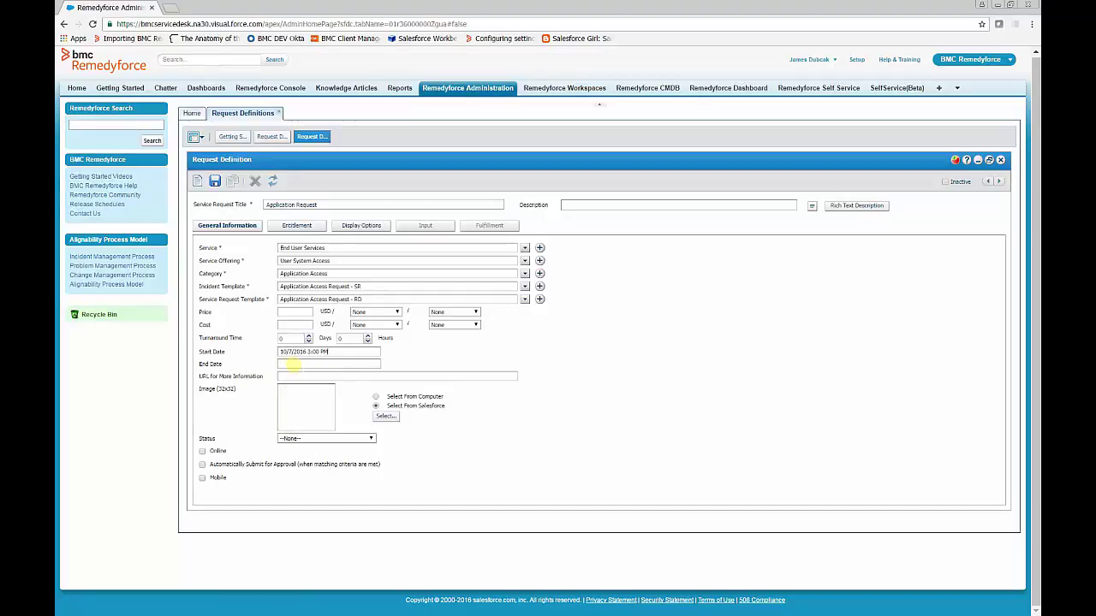
left_click(291, 363)
left_click(312, 379)
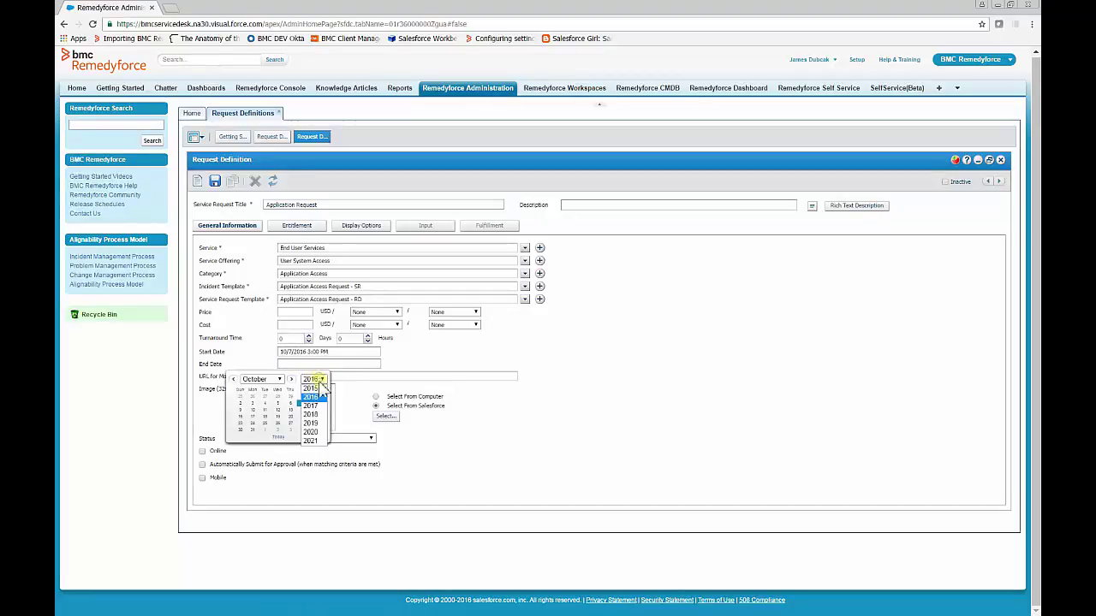
left_click(310, 441)
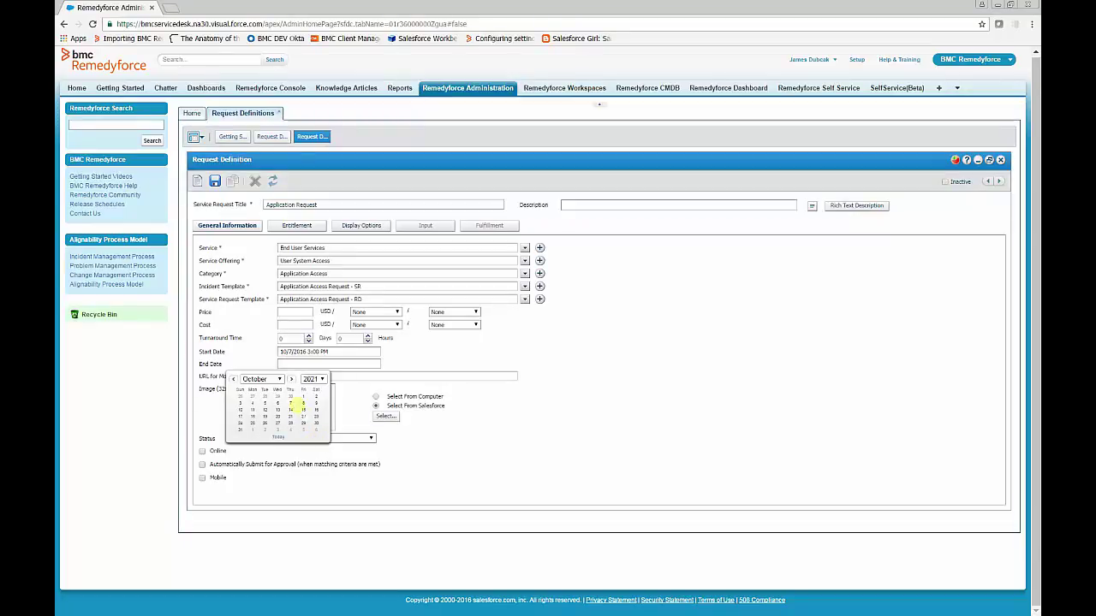
left_click(240, 429)
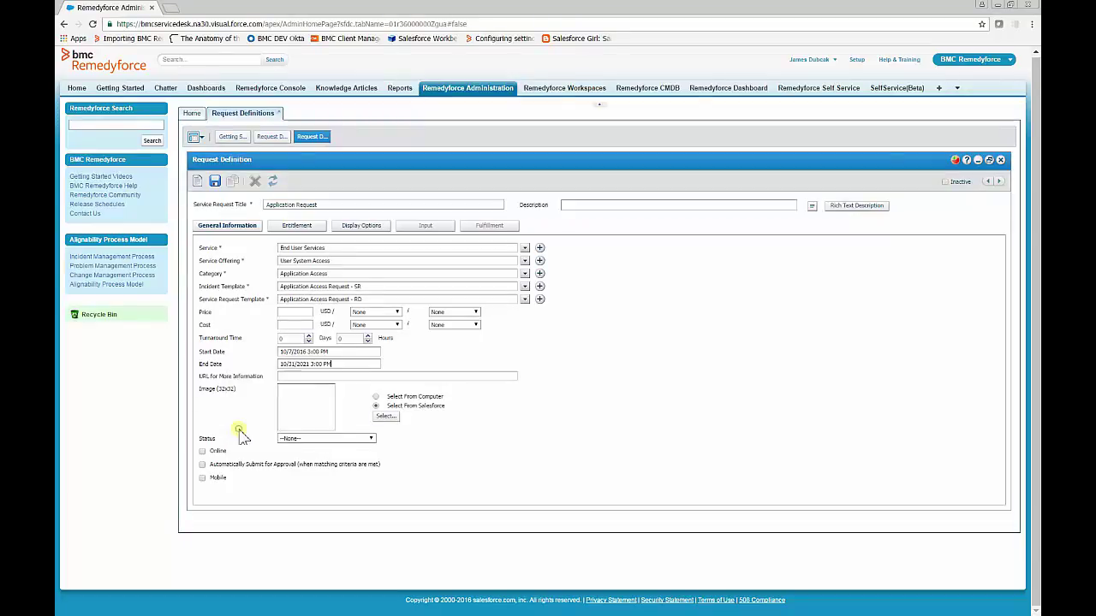
left_click(202, 451)
Save the definition, acknowledge the confirmation, then switch to the Display Options tab
left_click(214, 182)
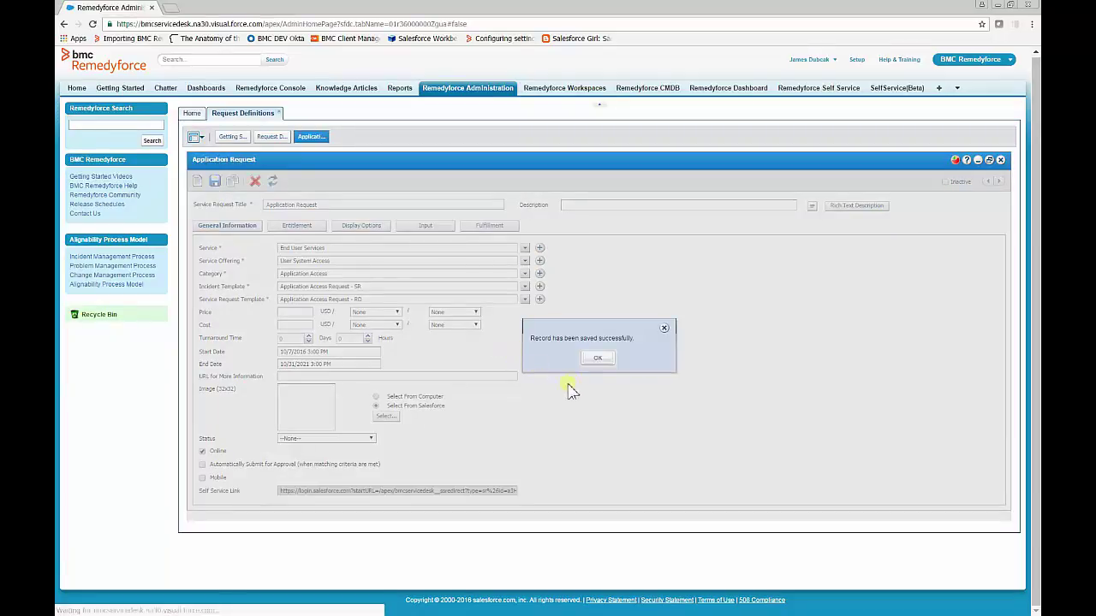
left_click(590, 358)
left_click(272, 225)
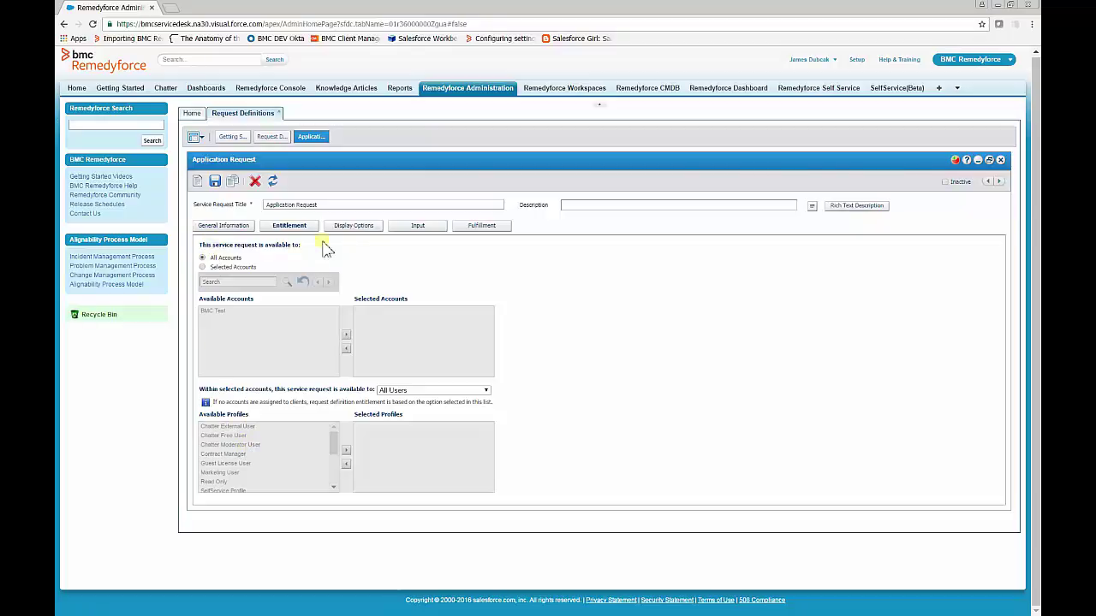
left_click(354, 226)
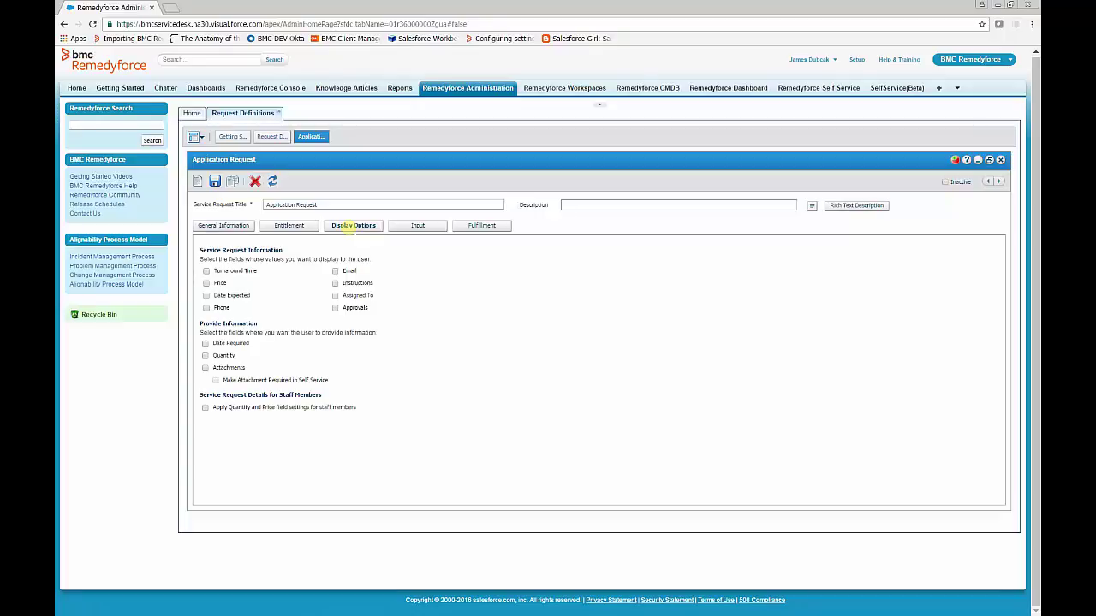
Check Date Expected under Service Request Information and Quantity under Provide Information
left_click(207, 296)
left_click(205, 356)
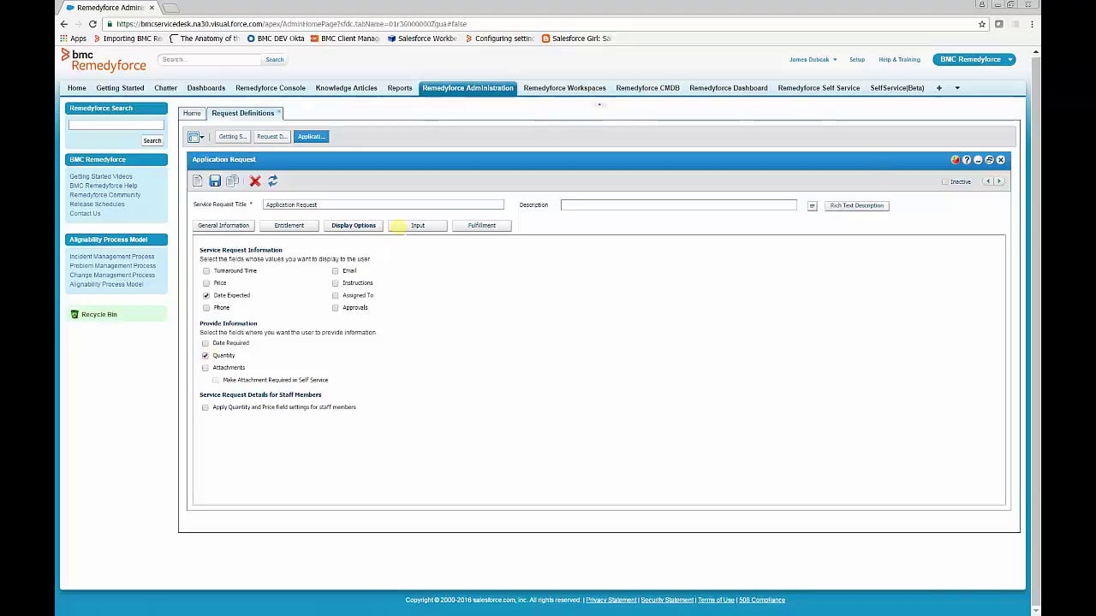
Create a required Text Area input prompt reading 'Enter Application Name'
left_click(399, 224)
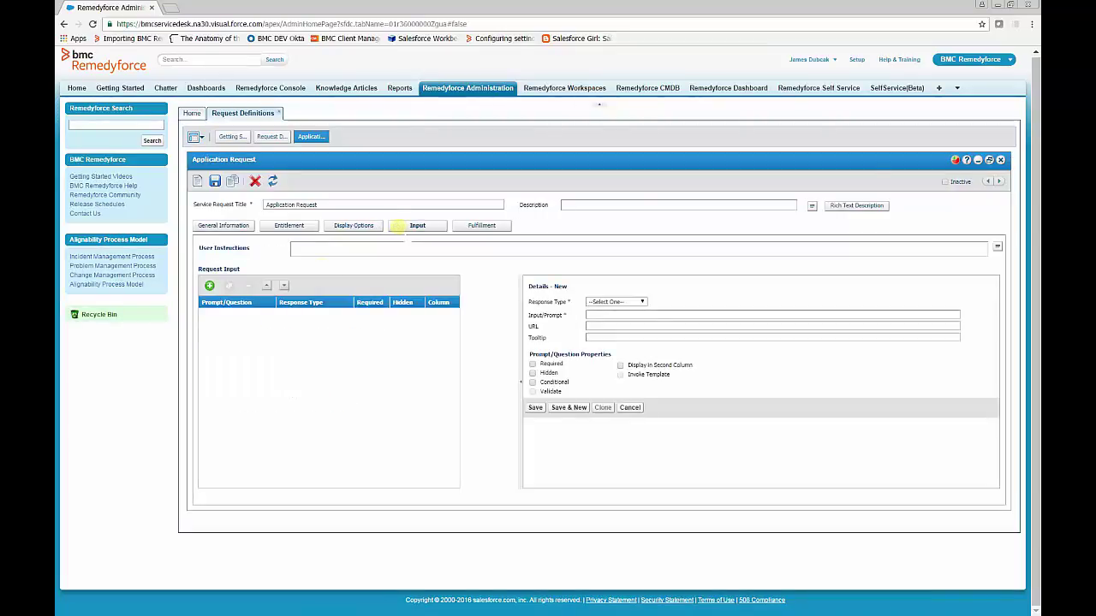
left_click(614, 304)
left_click(613, 304)
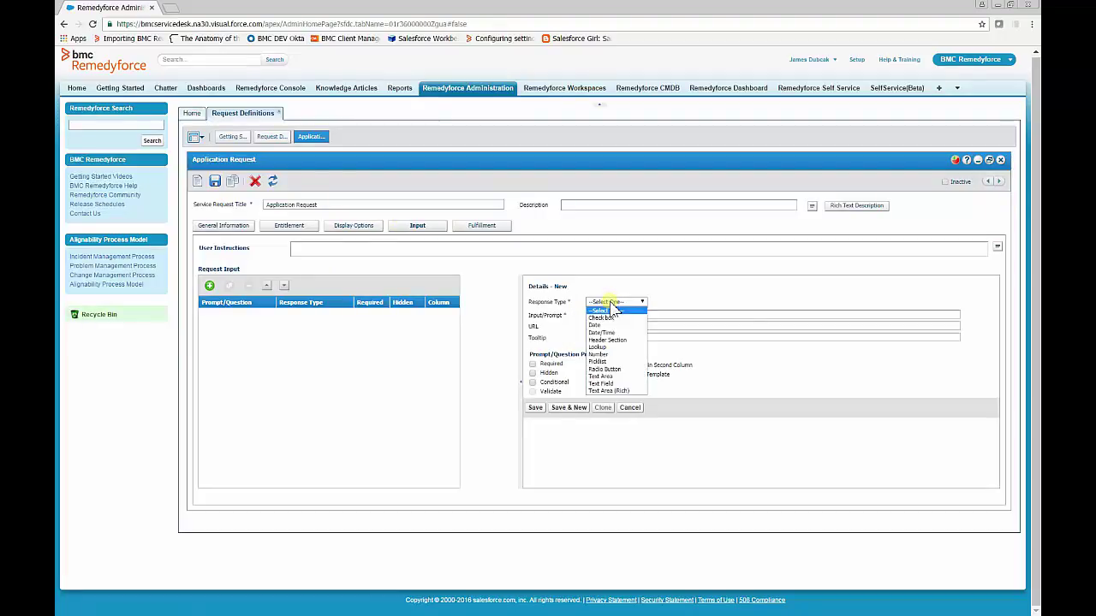
left_click(608, 375)
left_click(594, 315)
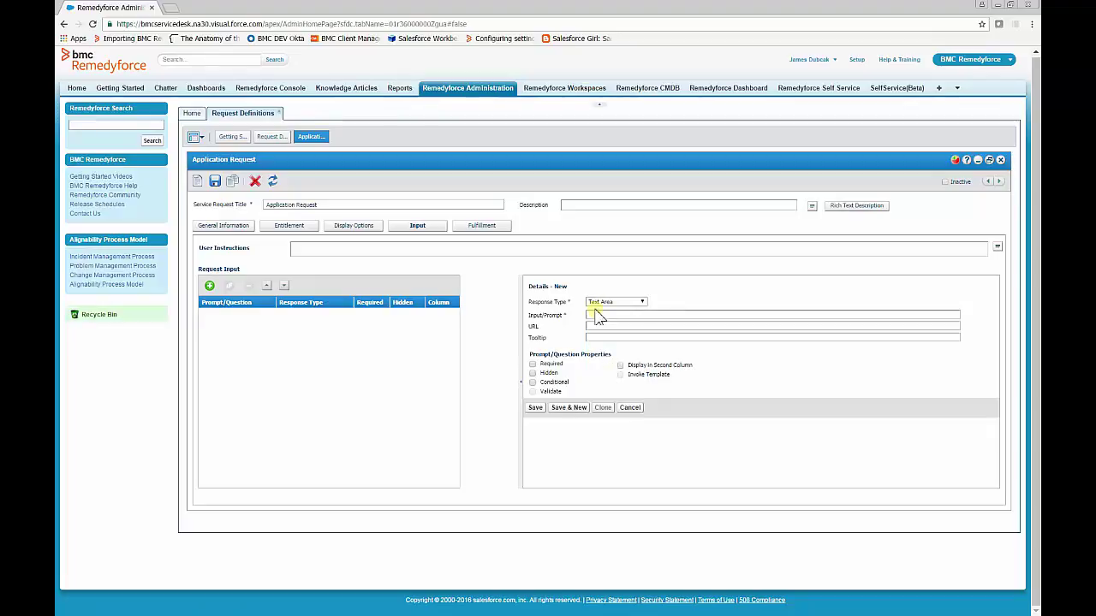
left_click(616, 338)
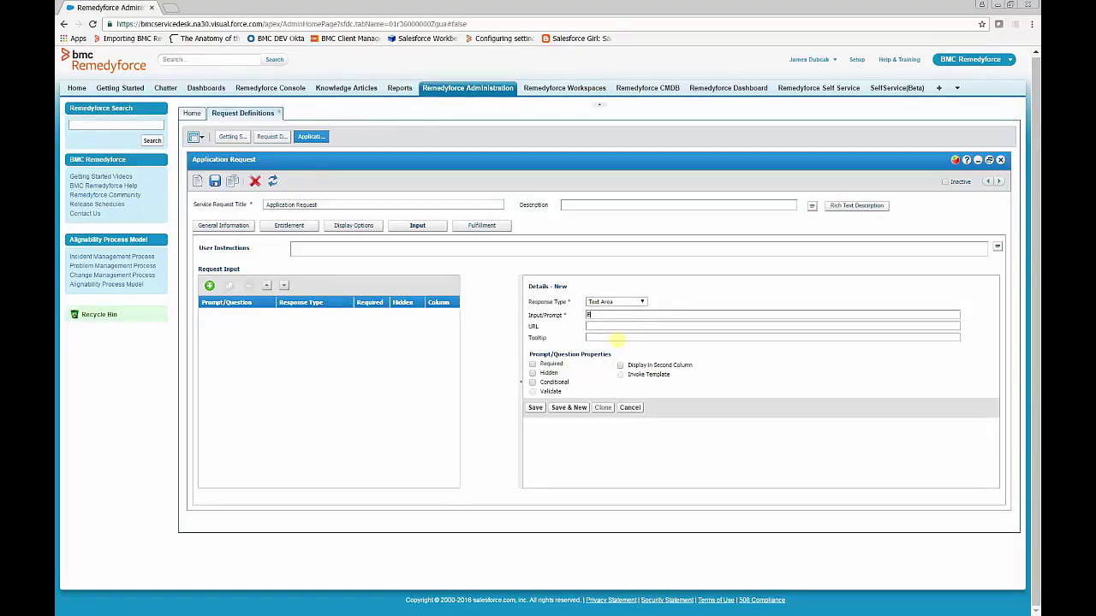
type("Enter Application Name")
left_click(532, 364)
Save the new prompt, acknowledge the confirmation, and move to the Fulfillment tab
left_click(535, 408)
left_click(603, 362)
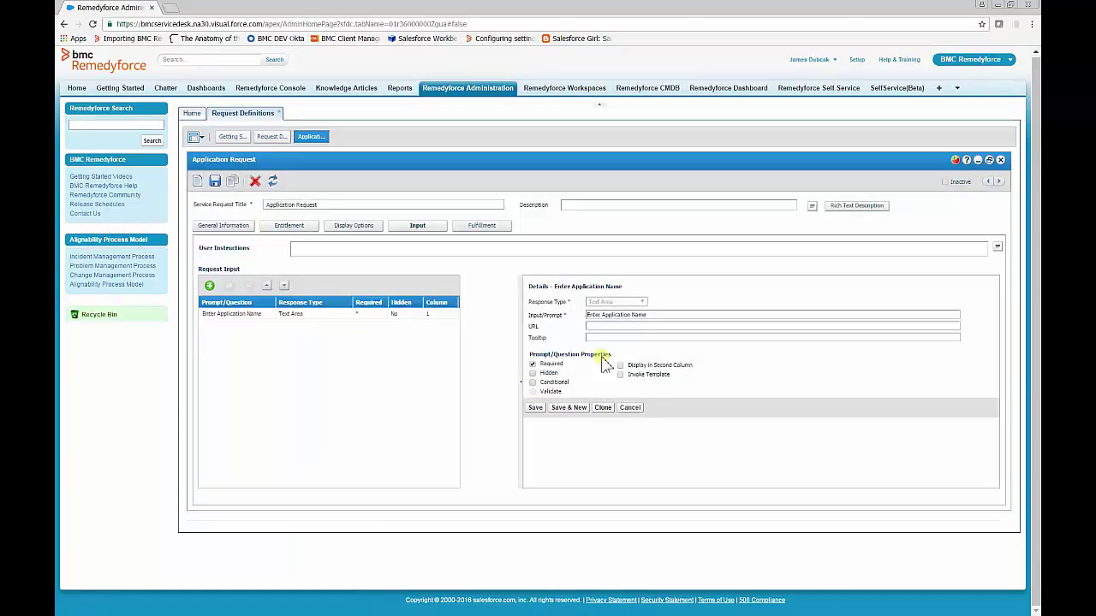
left_click(297, 249)
left_click(483, 227)
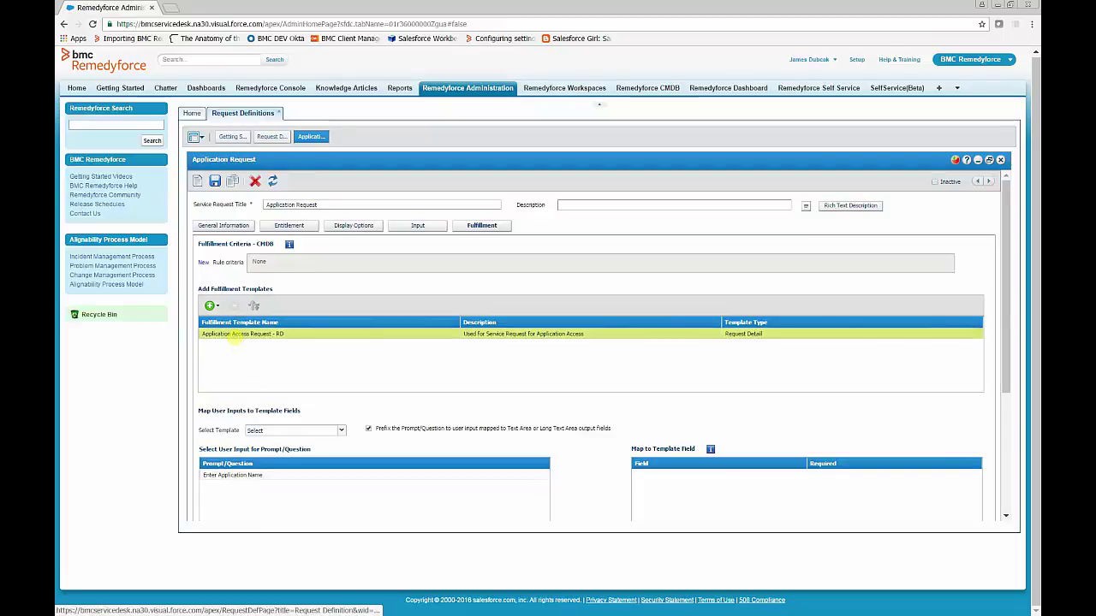
Map the Enter Application Name prompt to Description in the Application Access Request - RD template
left_click(249, 476)
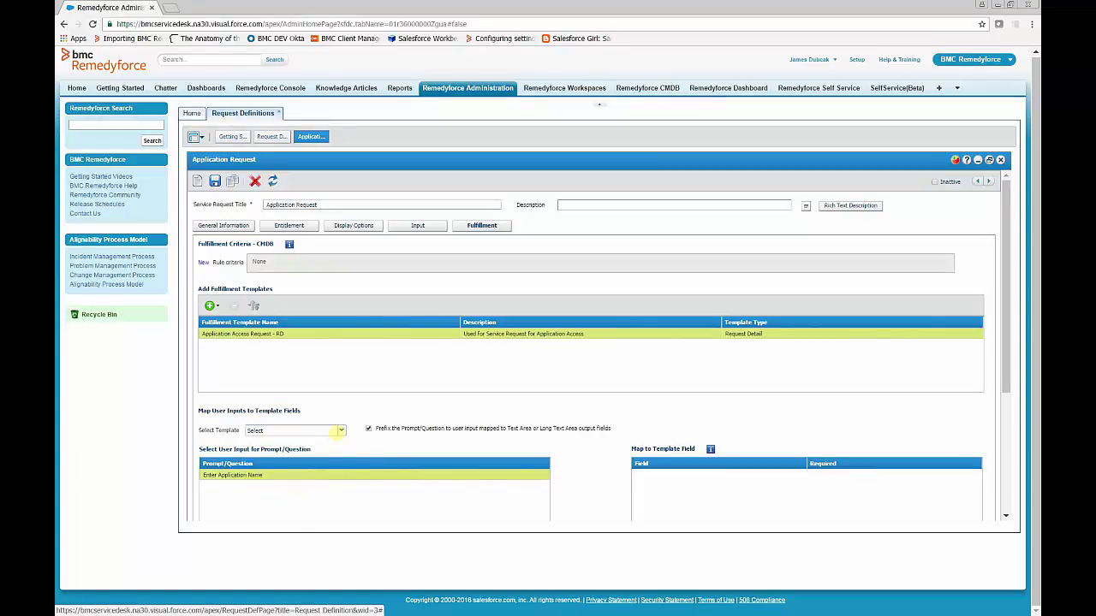
left_click(340, 430)
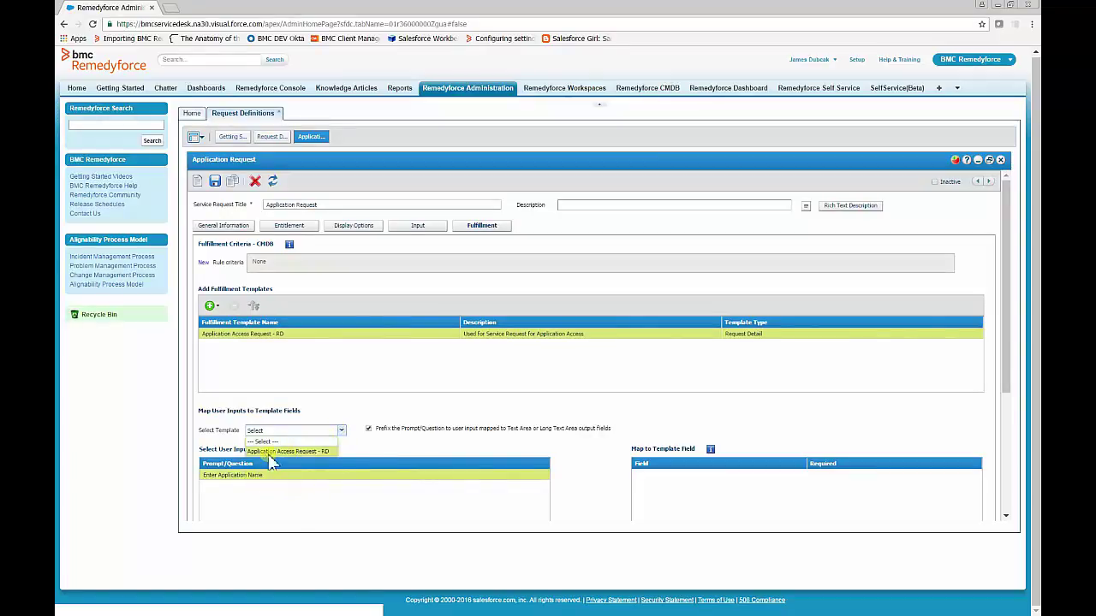
left_click(270, 453)
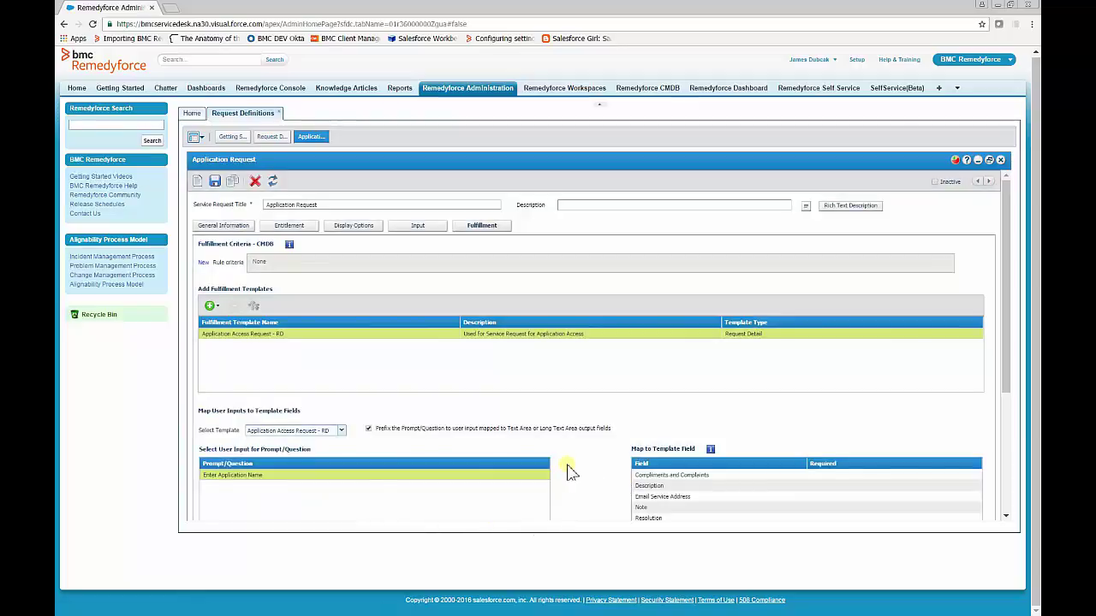
left_click(646, 486)
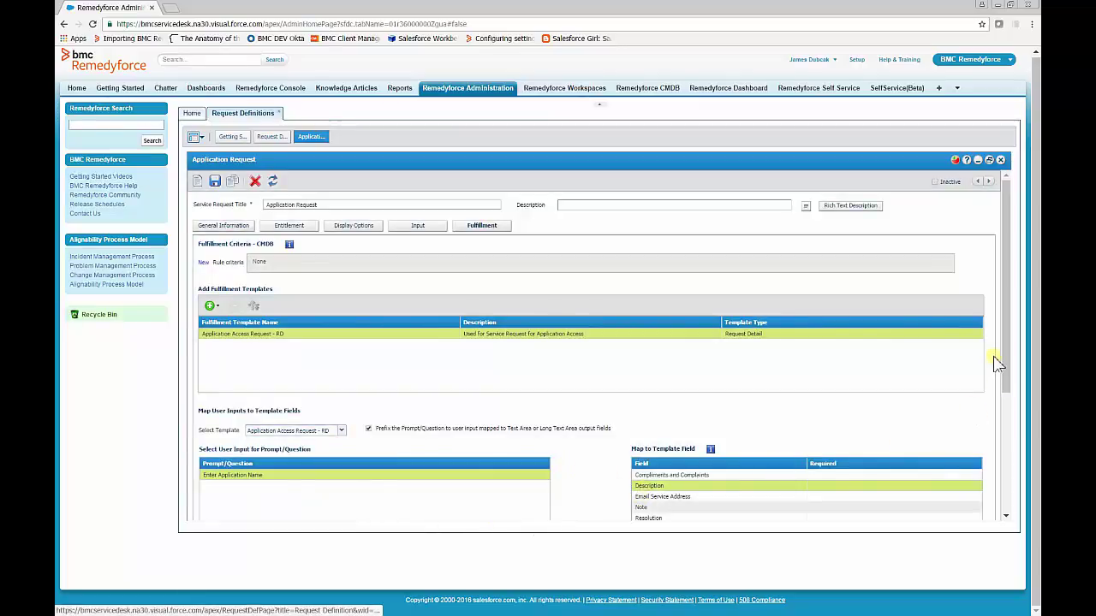
left_click_drag(1012, 350, 1010, 436)
left_click(221, 420)
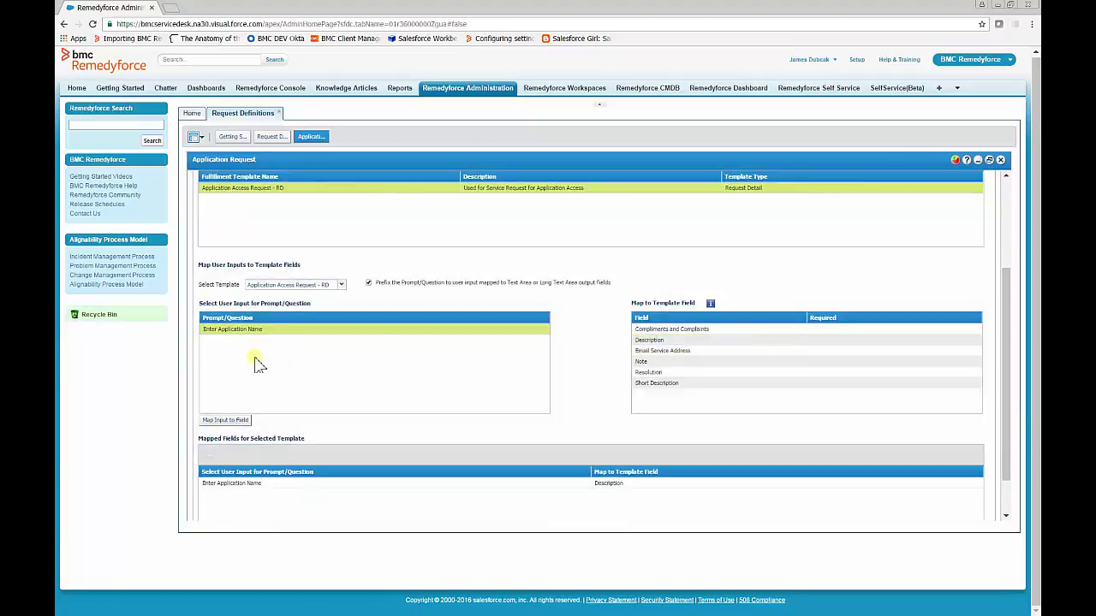
scroll(428, 360, "up", 3)
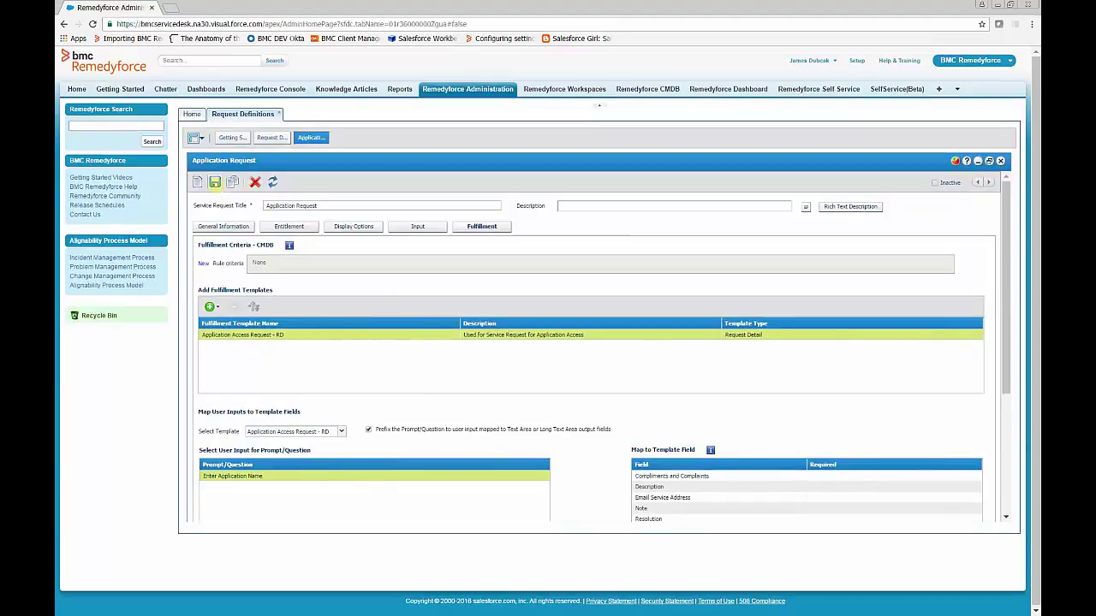
Save the Application Request definition again and return to General Information
left_click(215, 183)
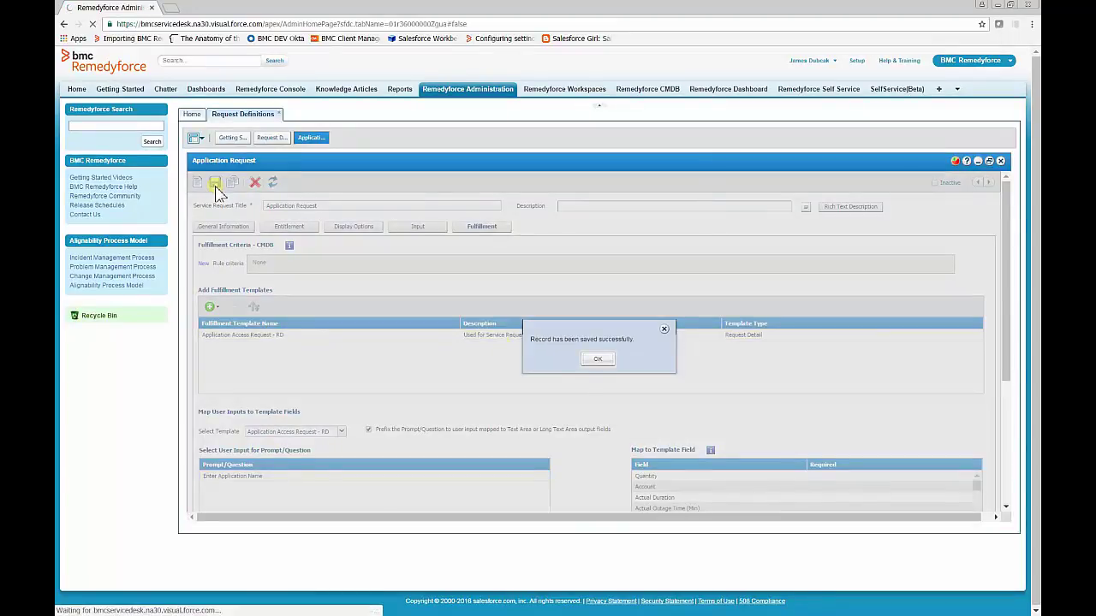
left_click(597, 360)
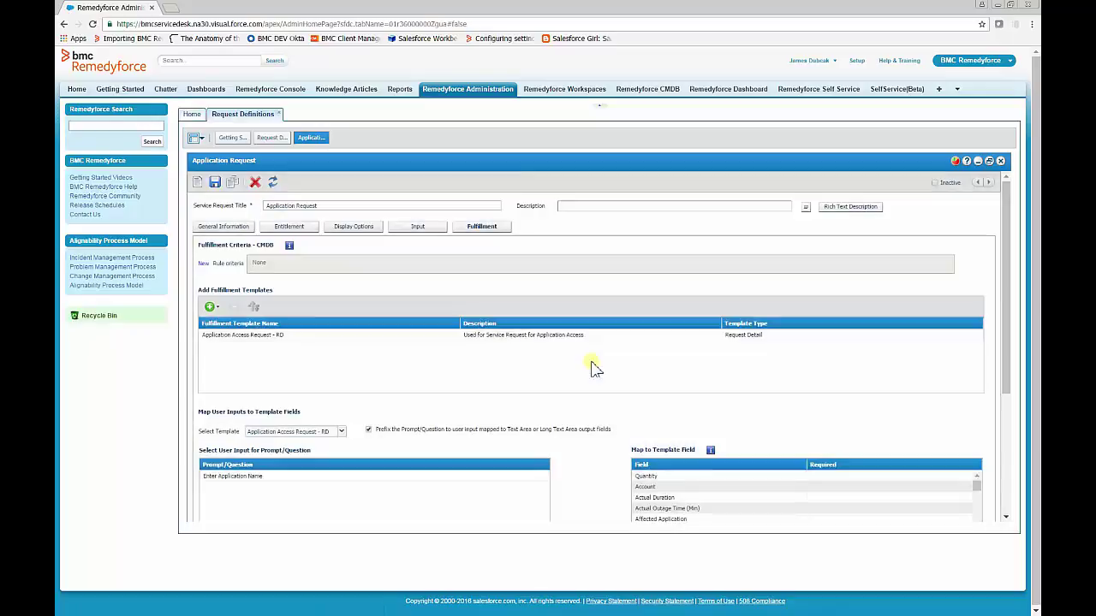
left_click(222, 226)
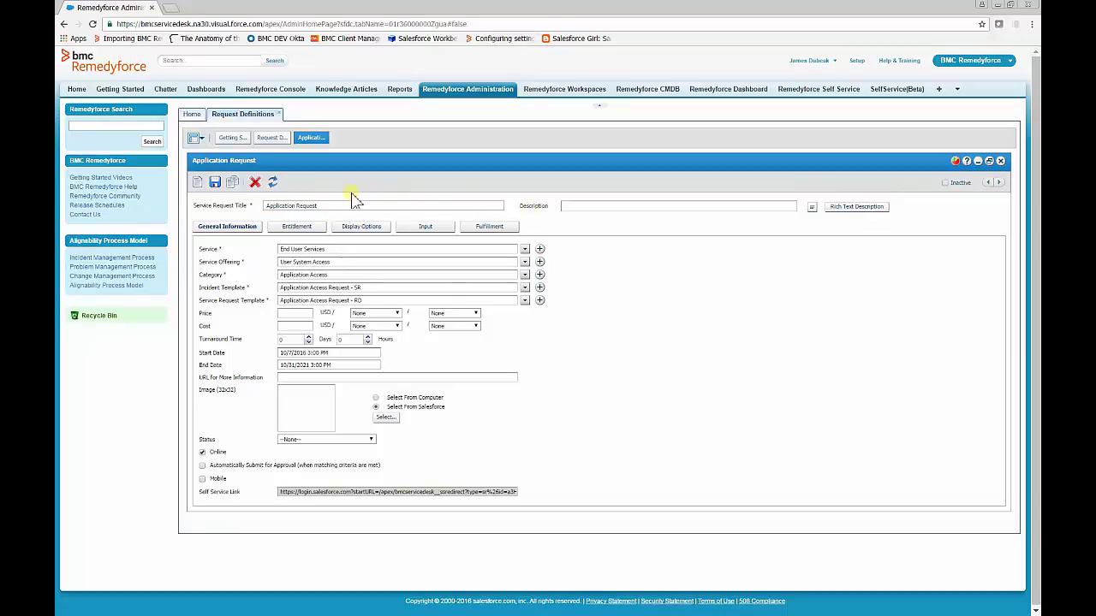
Open Remedyforce Self Service in a new browser tab
right_click(791, 89)
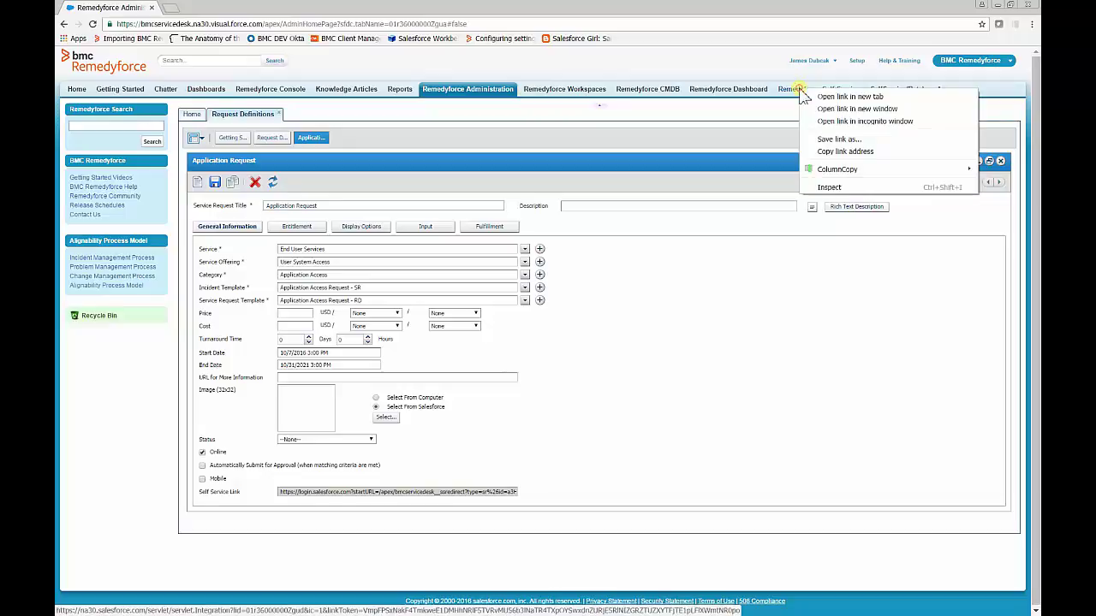
left_click(807, 94)
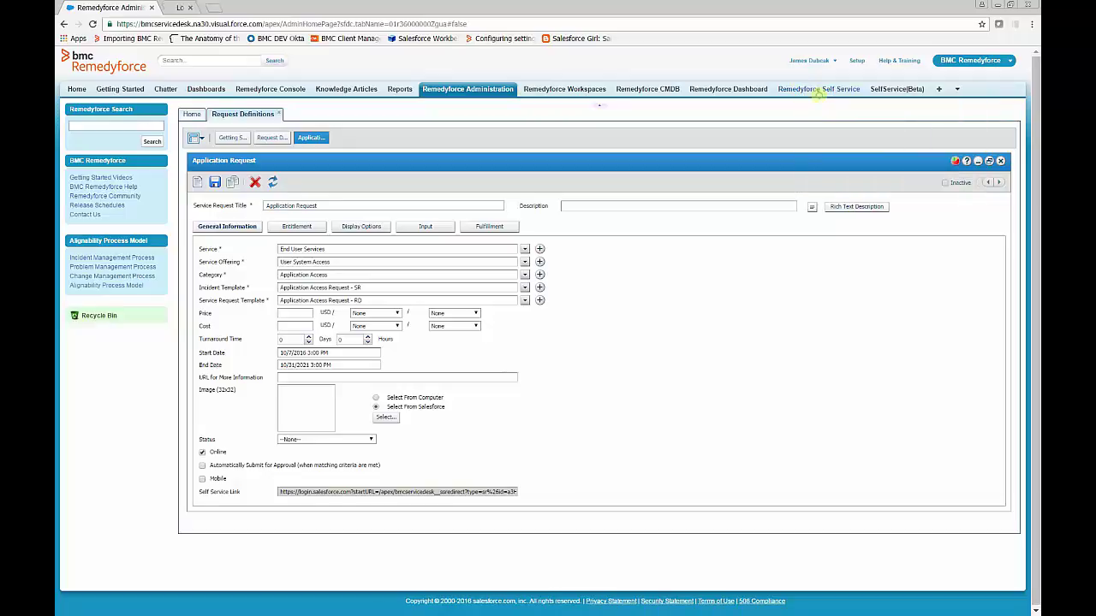
left_click(199, 7)
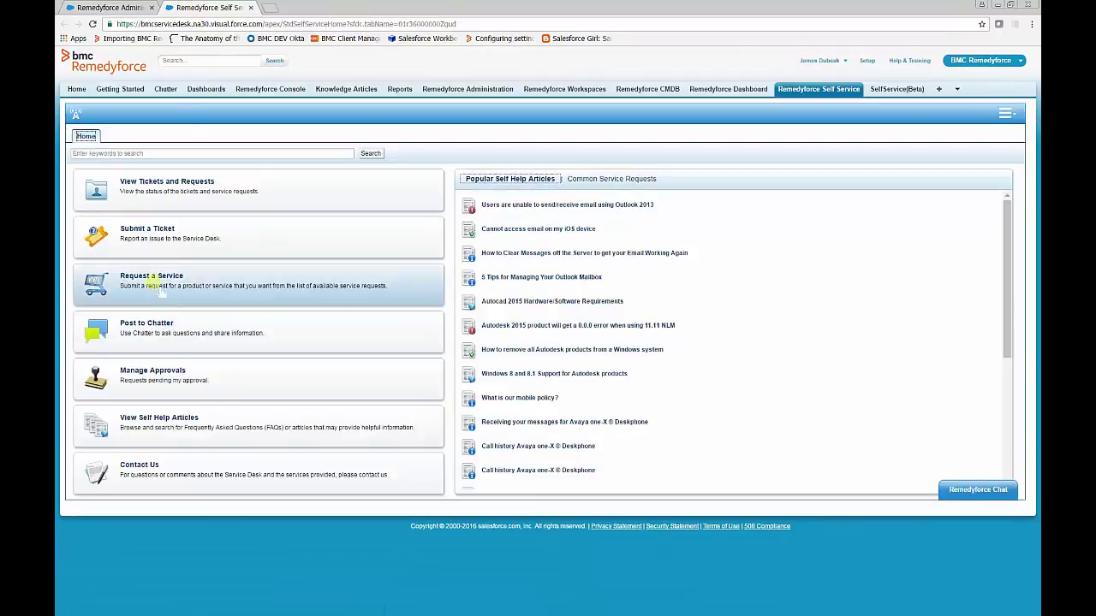
Start the Application Request from Request a Service under Applications > Application Access
left_click(156, 279)
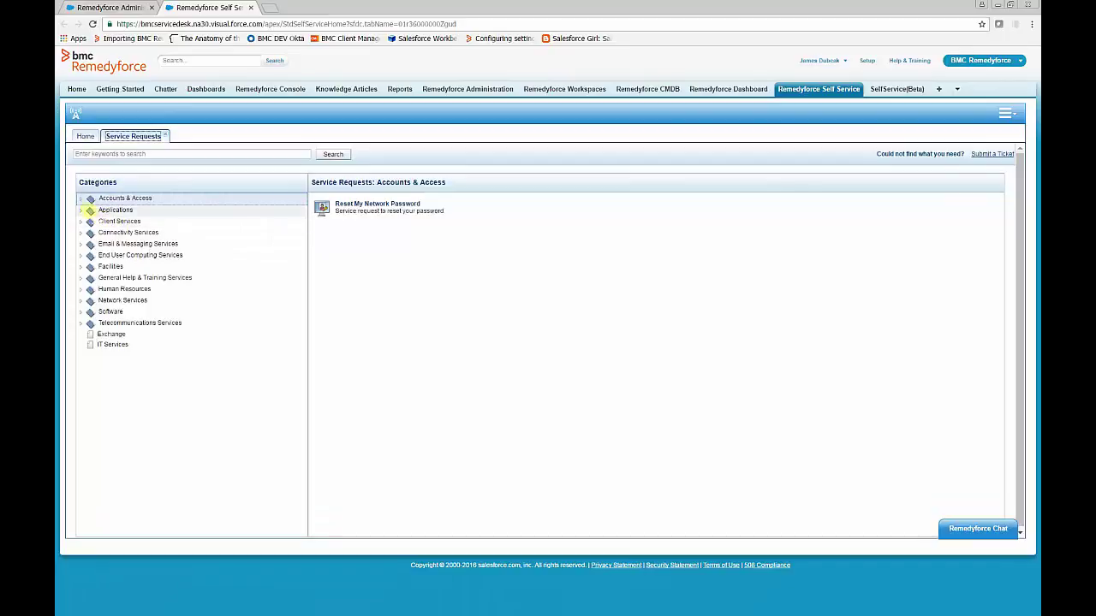
left_click(79, 209)
left_click(110, 220)
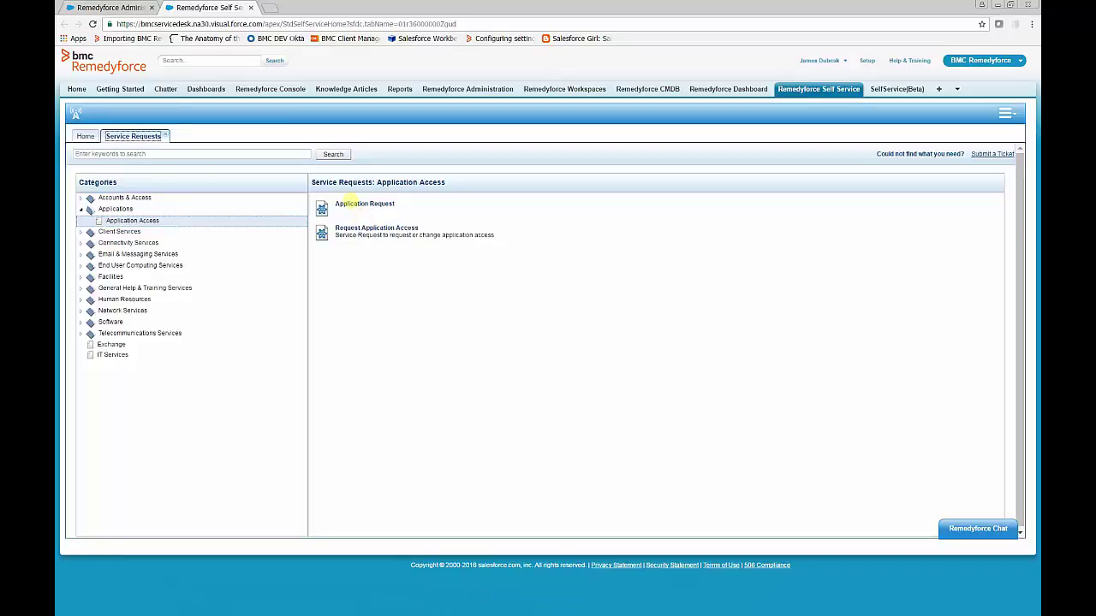
left_click(349, 204)
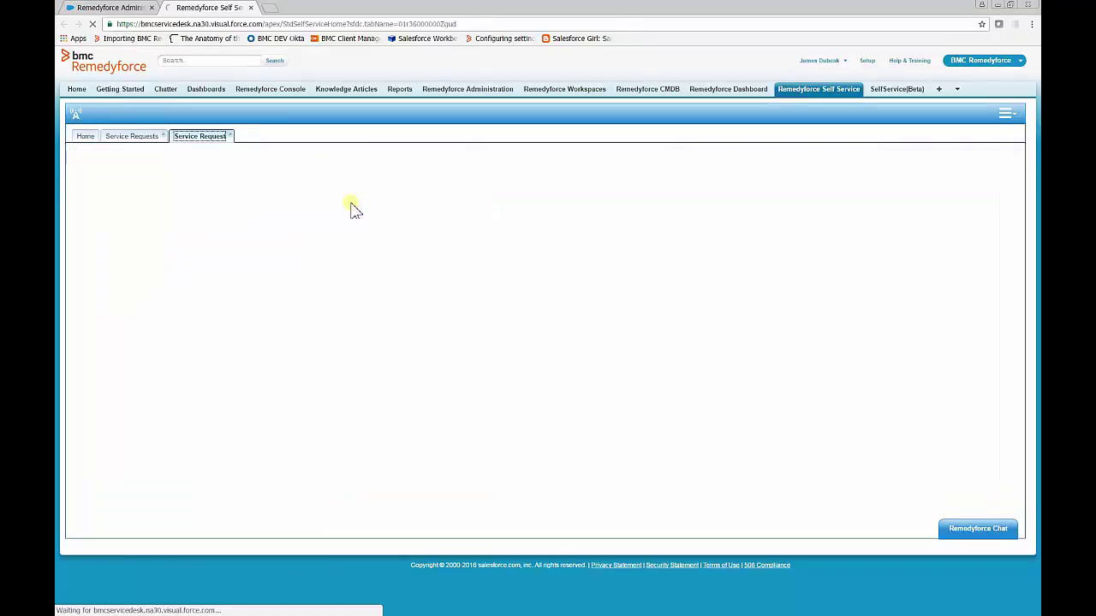
Enter 'Office 365' as the application name with quantity 1 and submit the request
left_click(305, 227)
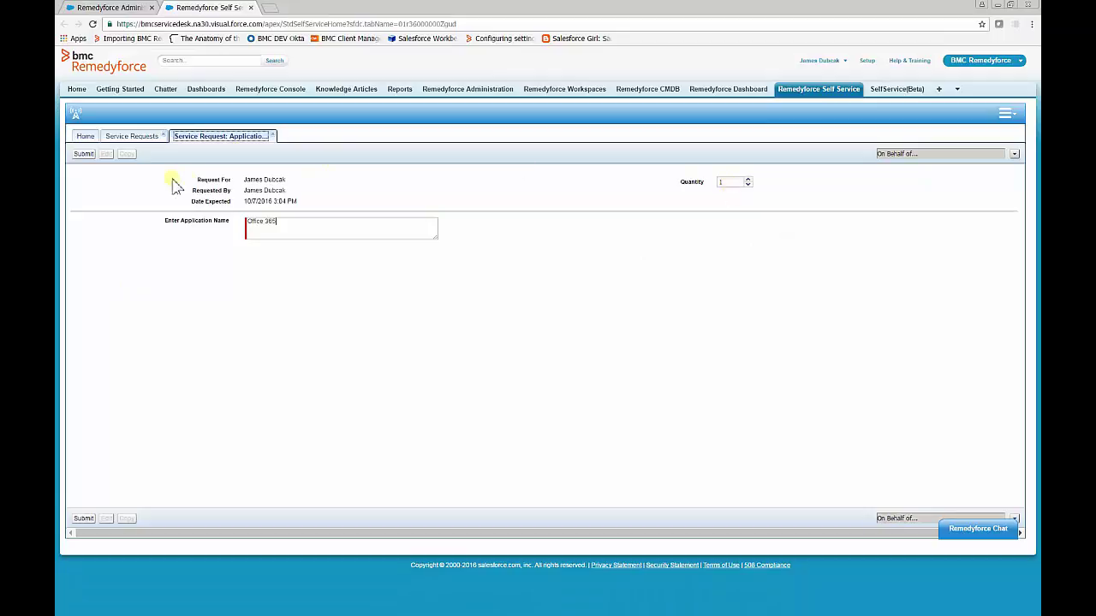
left_click(80, 155)
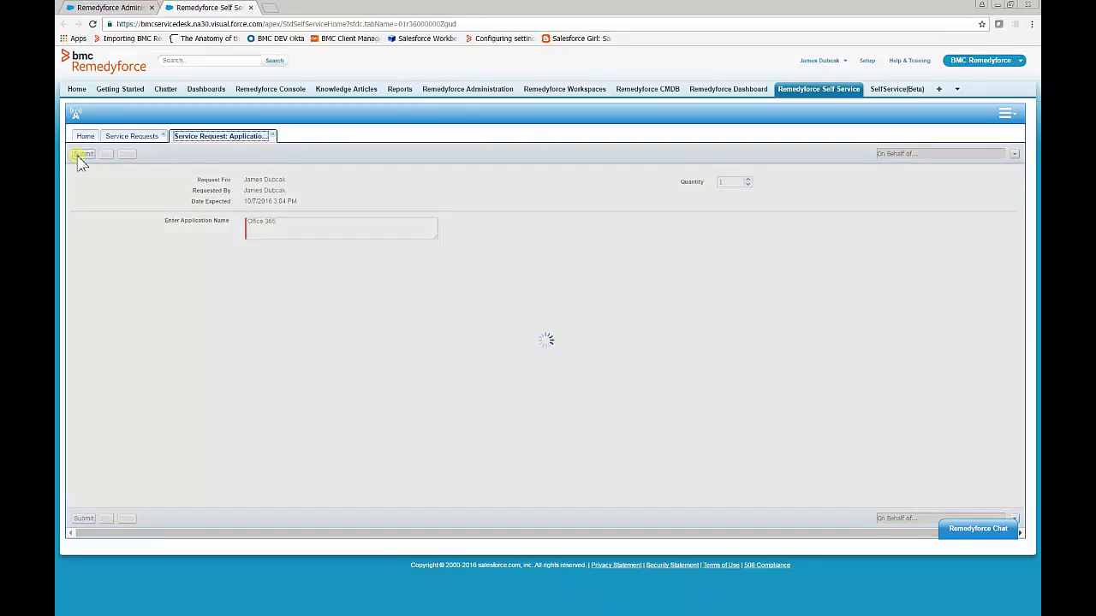